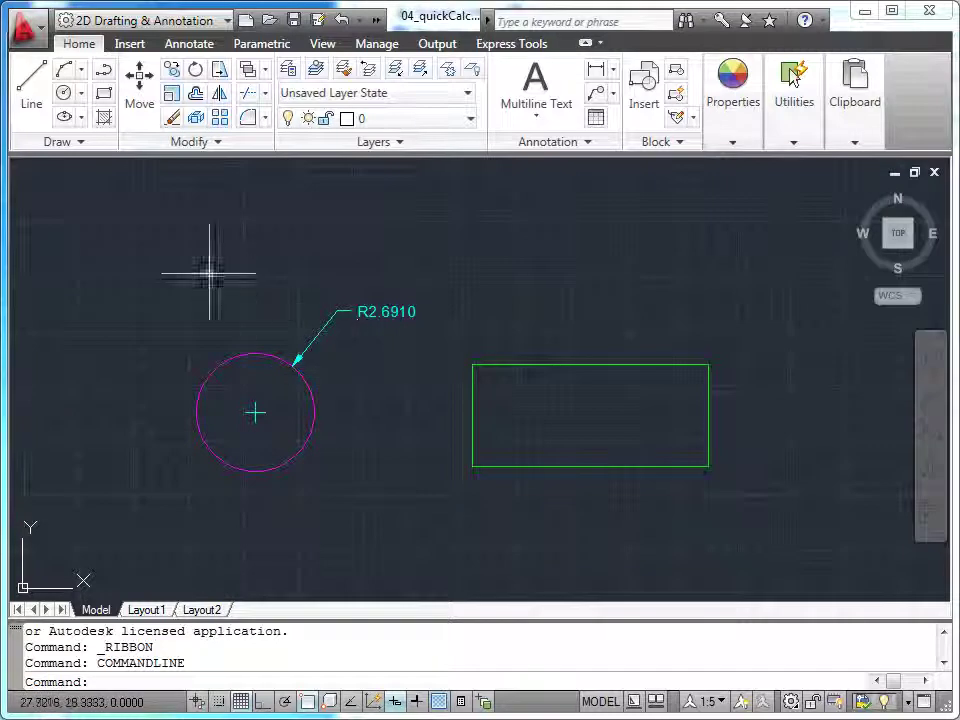
# Start a circle at the centre of the magenta circle and bring up QuickCalc for its radius
pyautogui.click(68, 91)
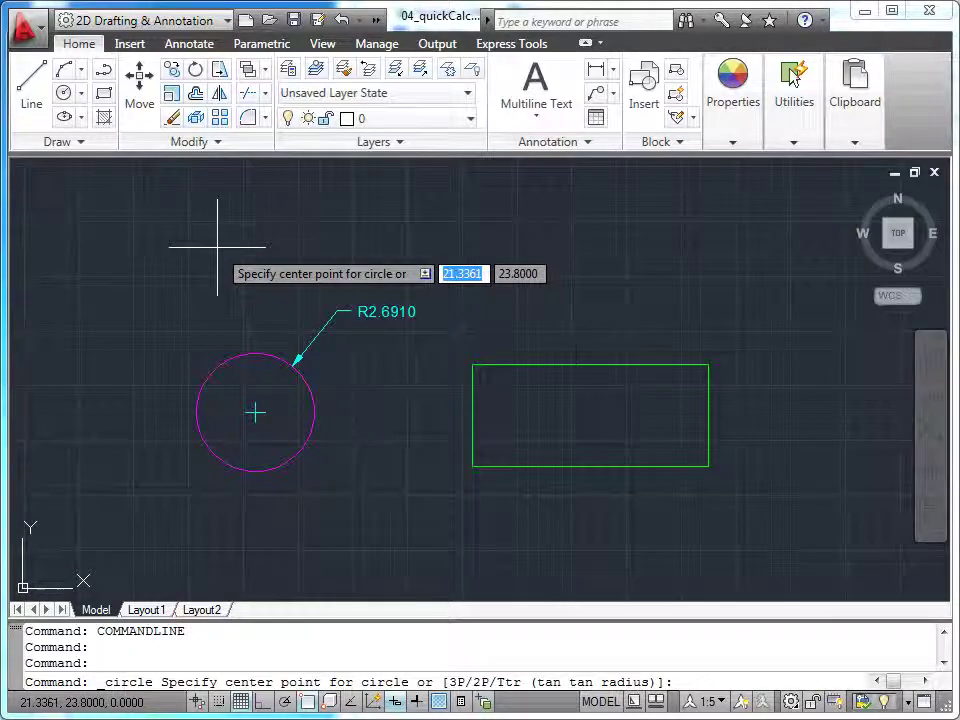
pyautogui.click(262, 353)
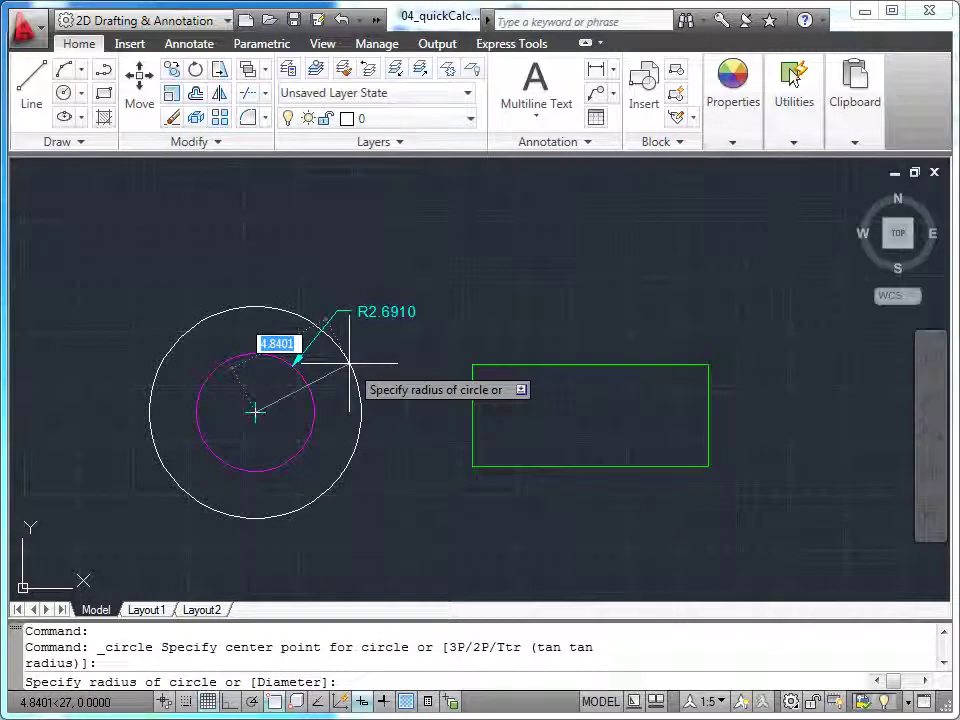
pyautogui.hotkey('ctrl', '8')
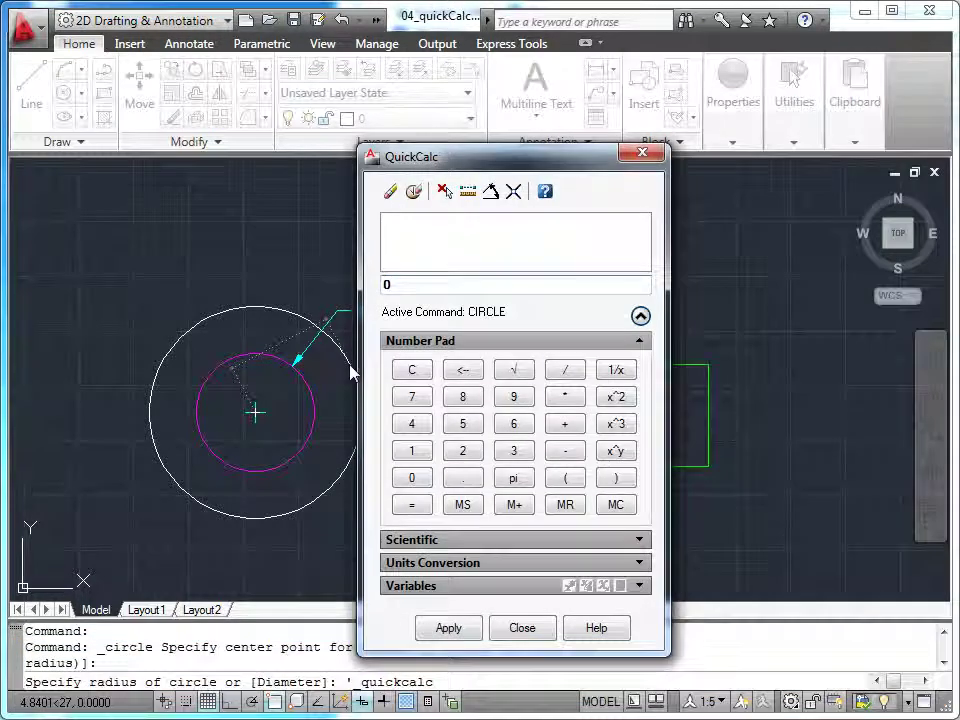
pyautogui.moveTo(478, 159); pyautogui.dragTo(458, 135)
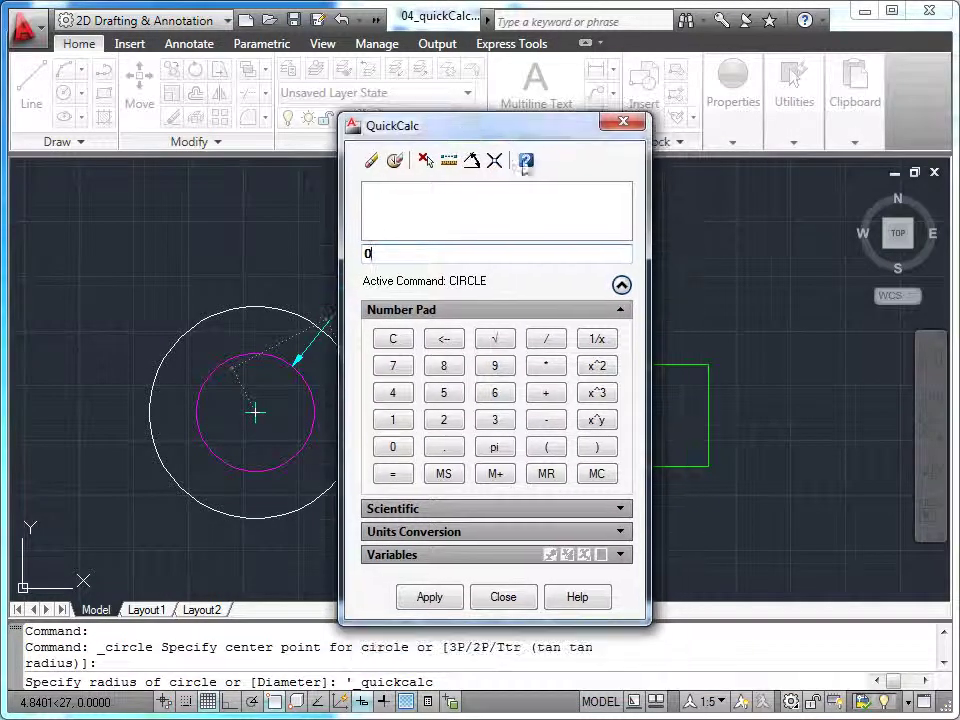
pyautogui.click(621, 286)
pyautogui.click(621, 286)
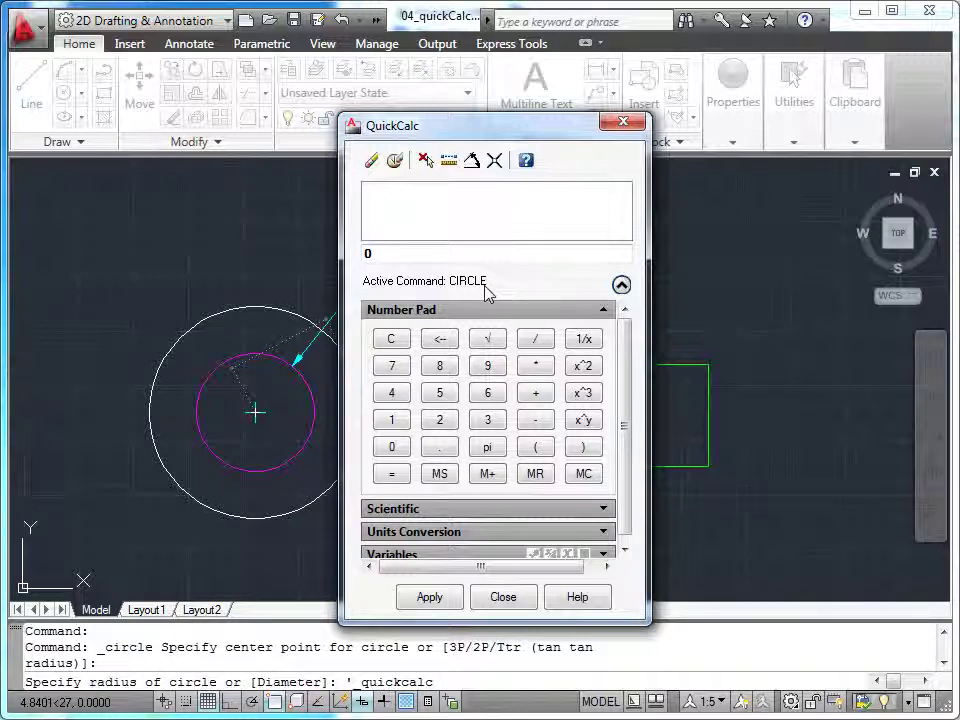
# Calculate 2.691-0.75 in QuickCalc and apply the result as the new circle's radius
pyautogui.click(443, 421)
pyautogui.click(452, 453)
pyautogui.click(489, 394)
pyautogui.click(488, 366)
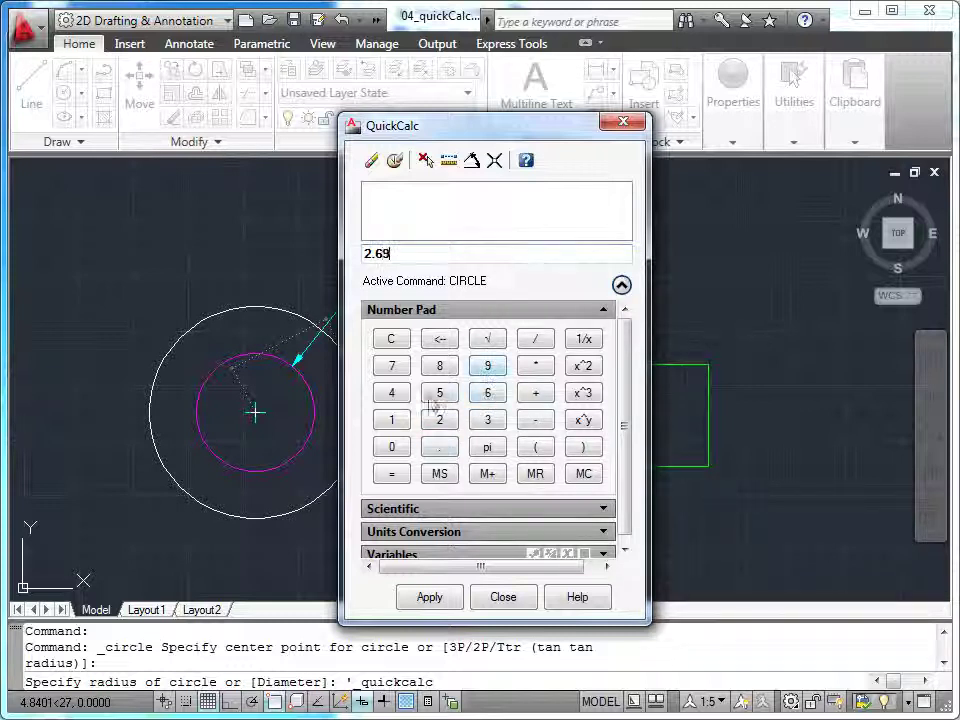
pyautogui.click(394, 421)
pyautogui.click(535, 422)
pyautogui.click(391, 447)
pyautogui.click(439, 447)
pyautogui.click(391, 367)
pyautogui.click(439, 394)
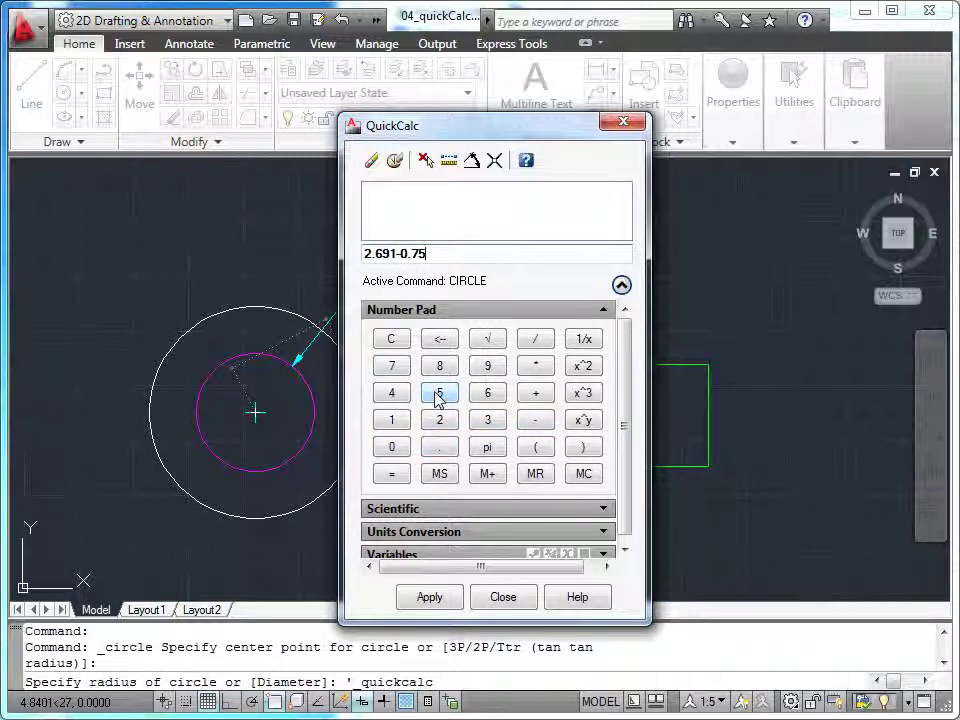
pyautogui.click(399, 480)
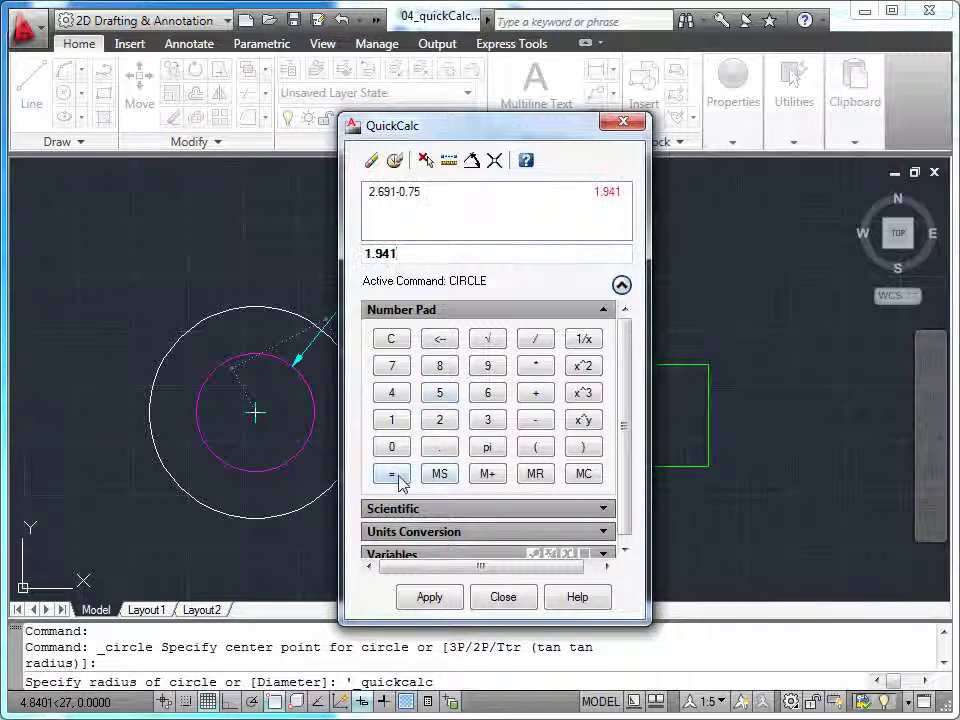
pyautogui.click(430, 597)
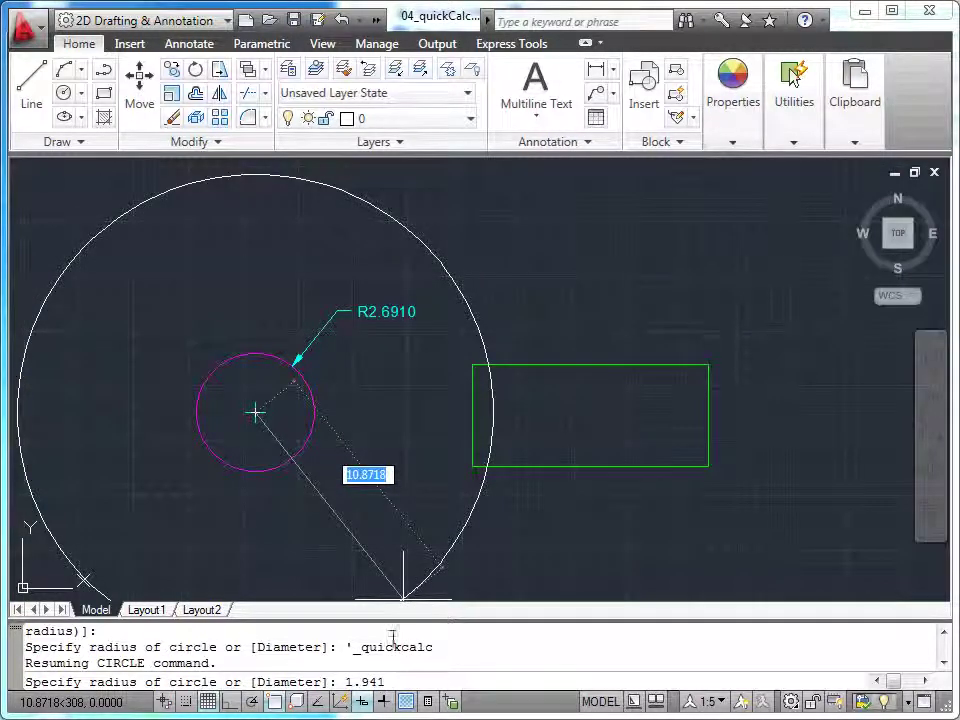
pyautogui.press('Return')
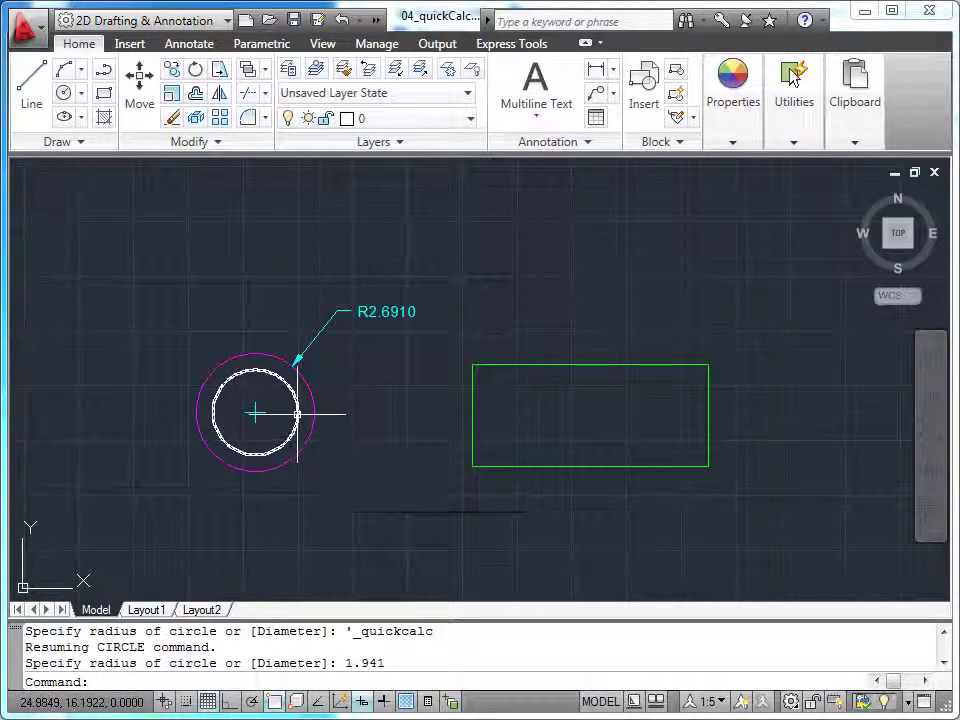
# Draw another concentric circle, using QuickCalc to divide the earlier 1.941 result by 2 for its radius
pyautogui.moveTo(298, 420)
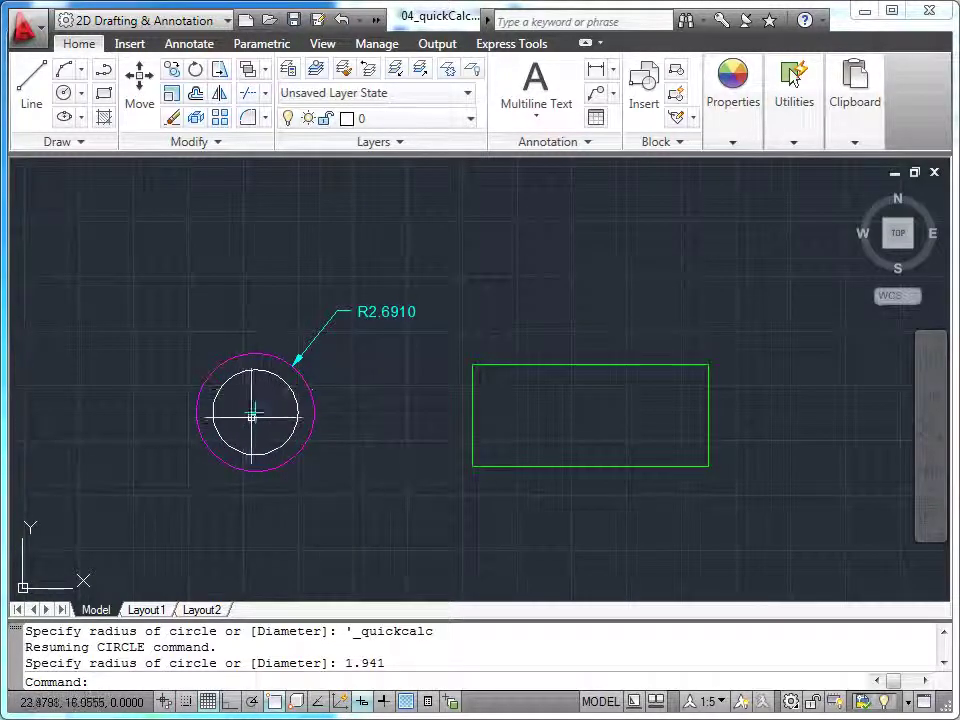
pyautogui.press('Return')
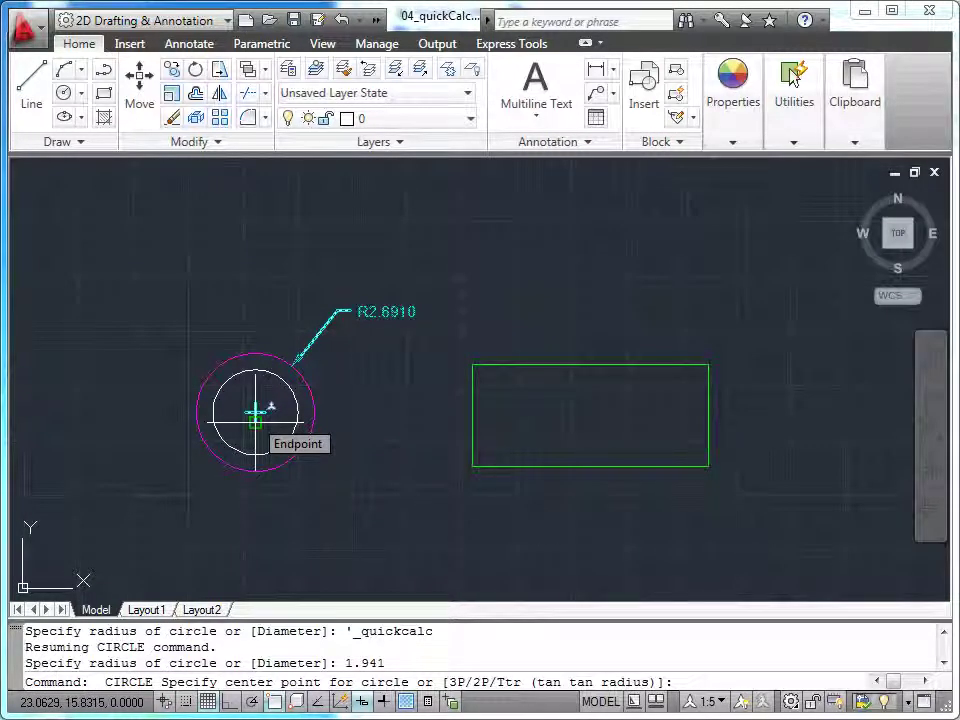
pyautogui.click(292, 435)
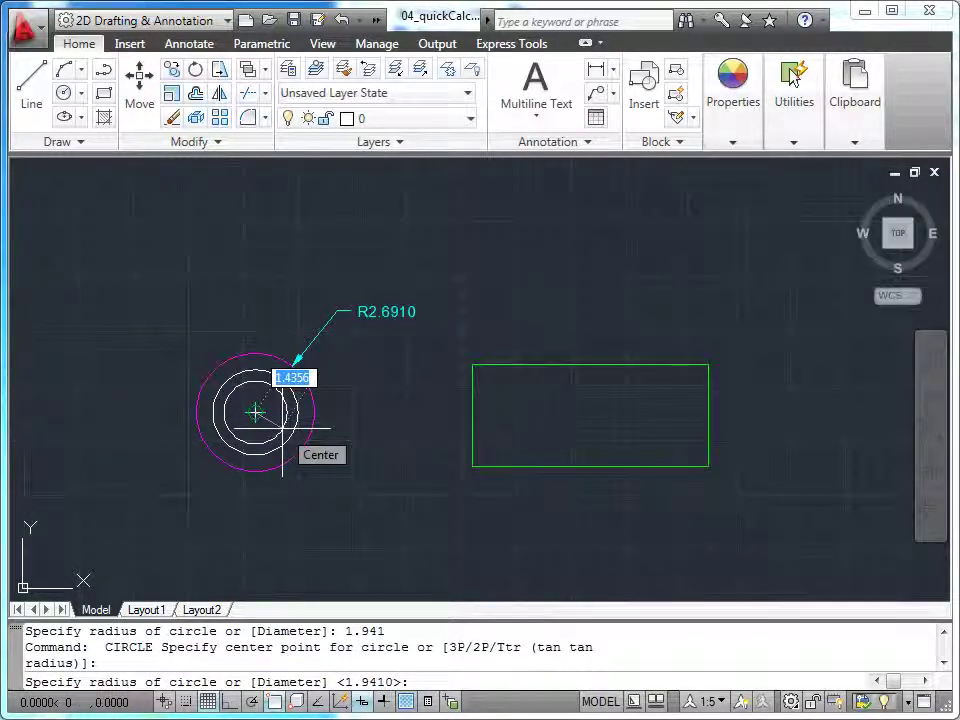
pyautogui.hotkey('ctrl', '8')
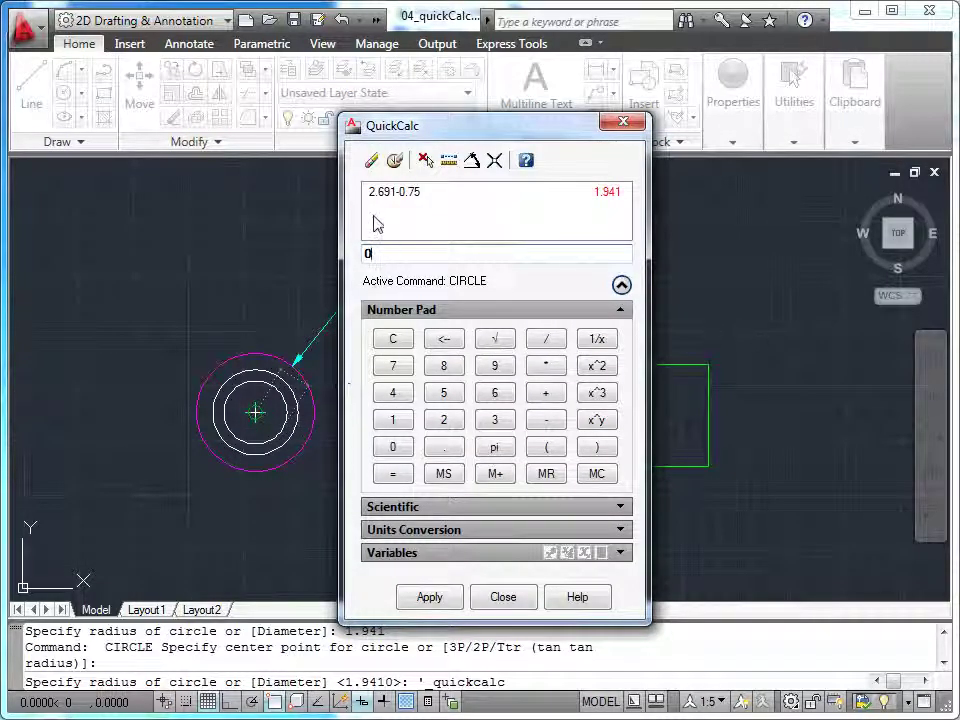
pyautogui.doubleClick(607, 198)
pyautogui.click(545, 339)
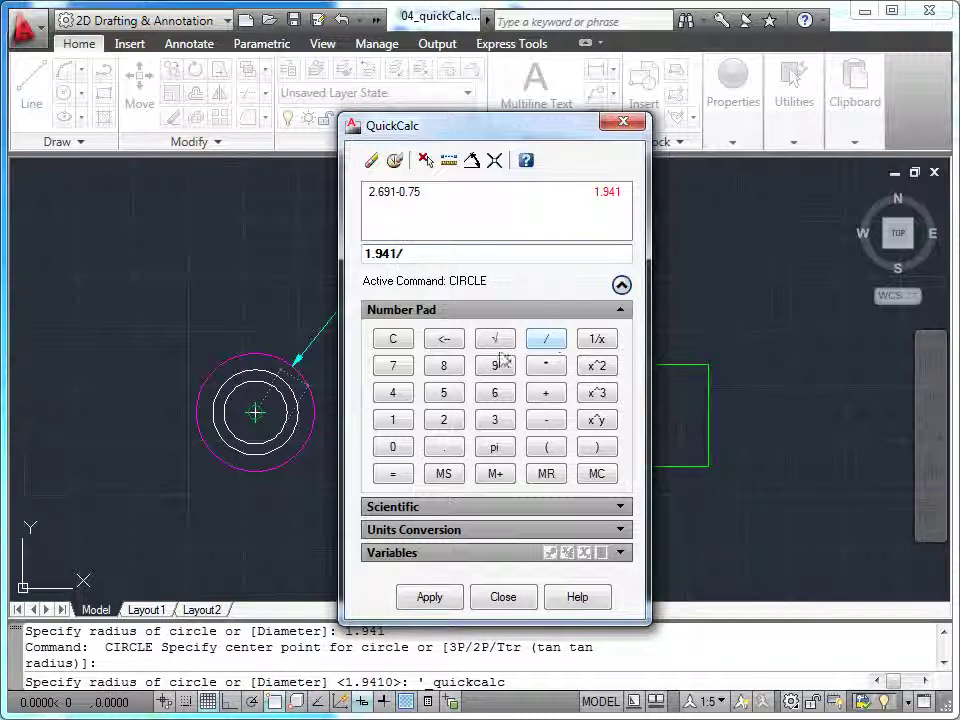
pyautogui.click(446, 421)
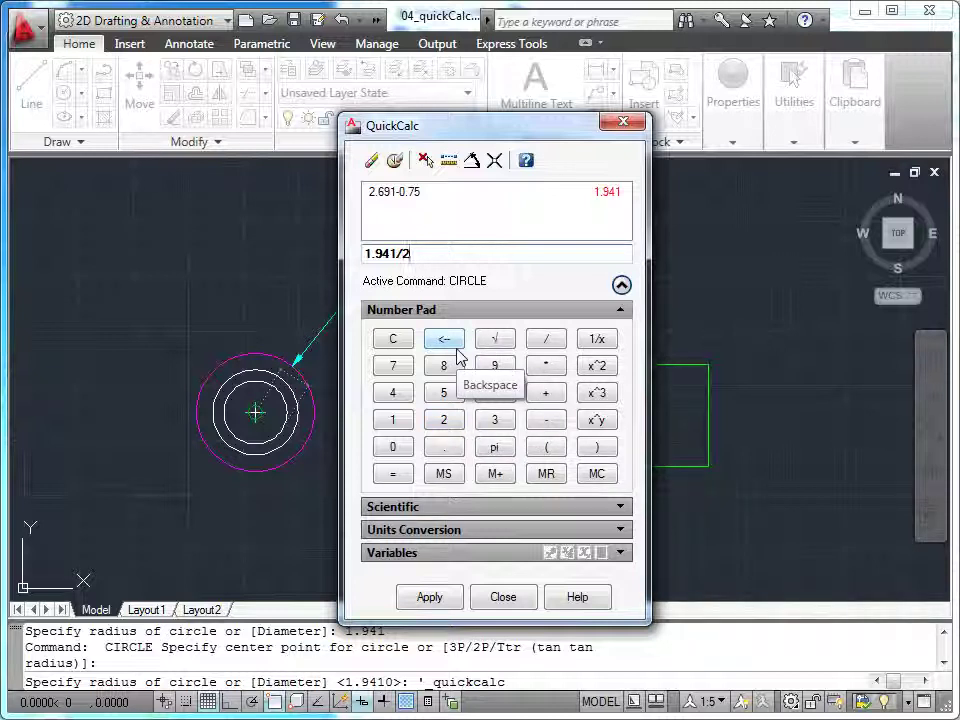
pyautogui.click(429, 596)
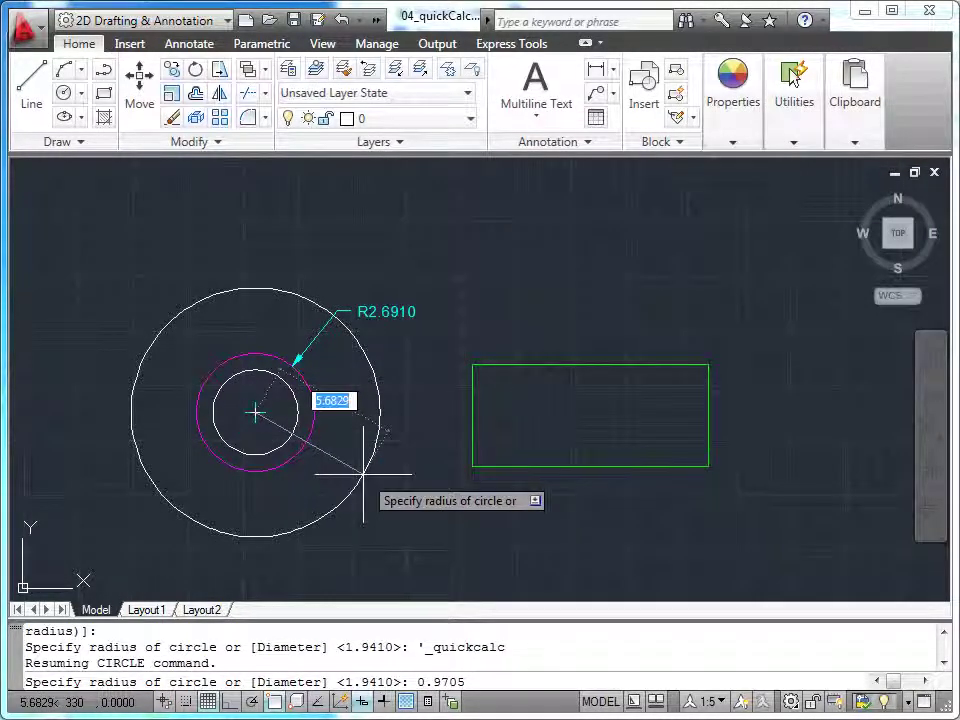
pyautogui.press('Return')
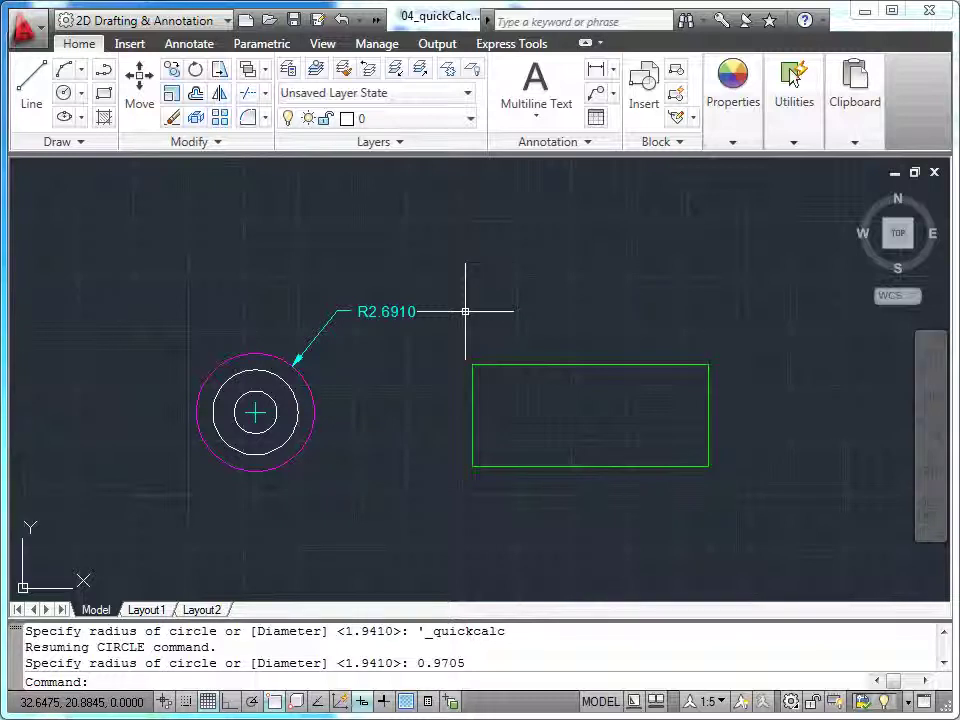
# Start a further circle at the same centre and recall the 2.691-0.75 expression in QuickCalc
pyautogui.press('Return')
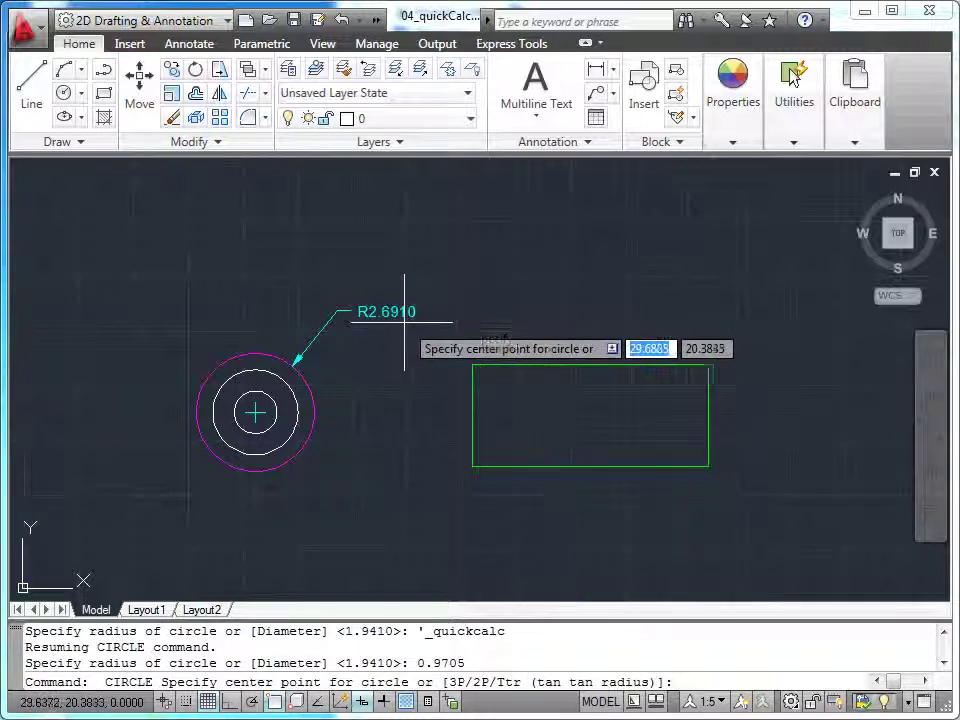
pyautogui.click(303, 381)
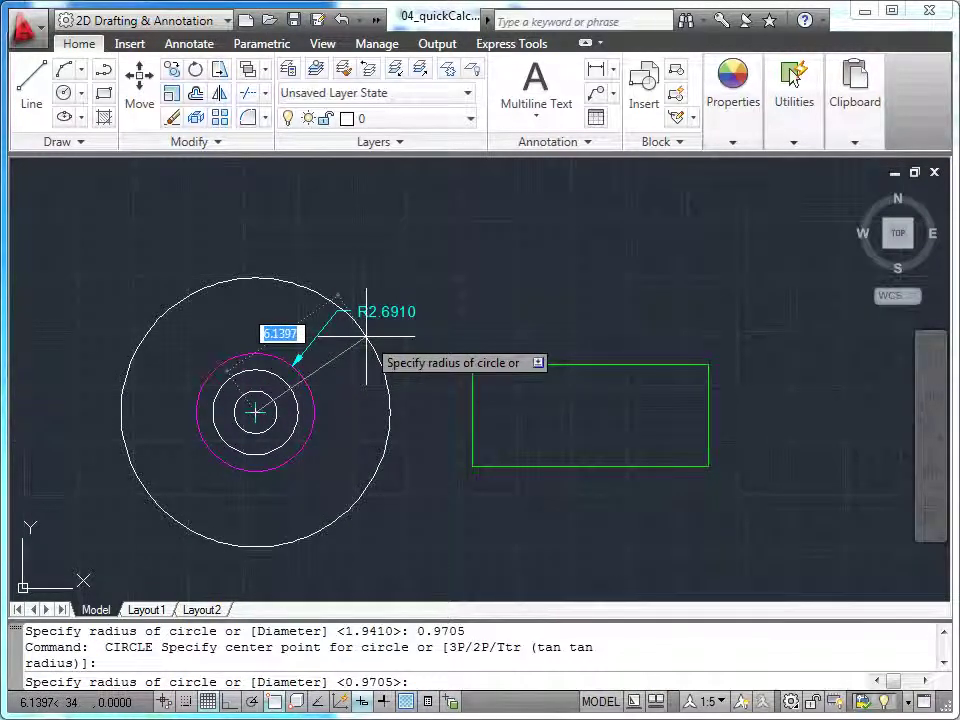
pyautogui.hotkey('ctrl', '8')
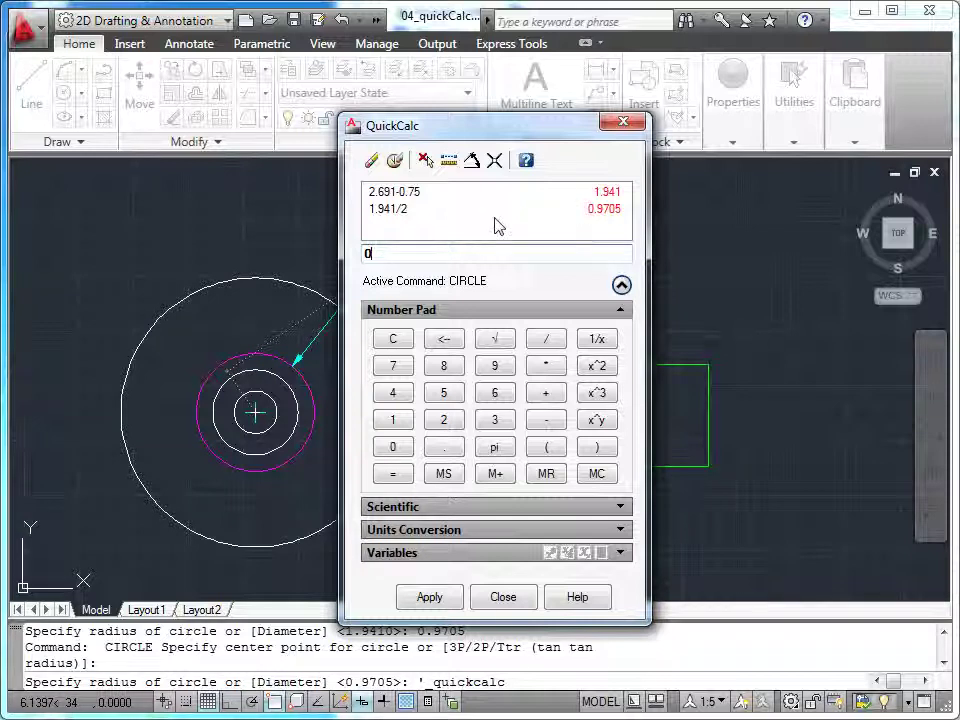
pyautogui.doubleClick(410, 198)
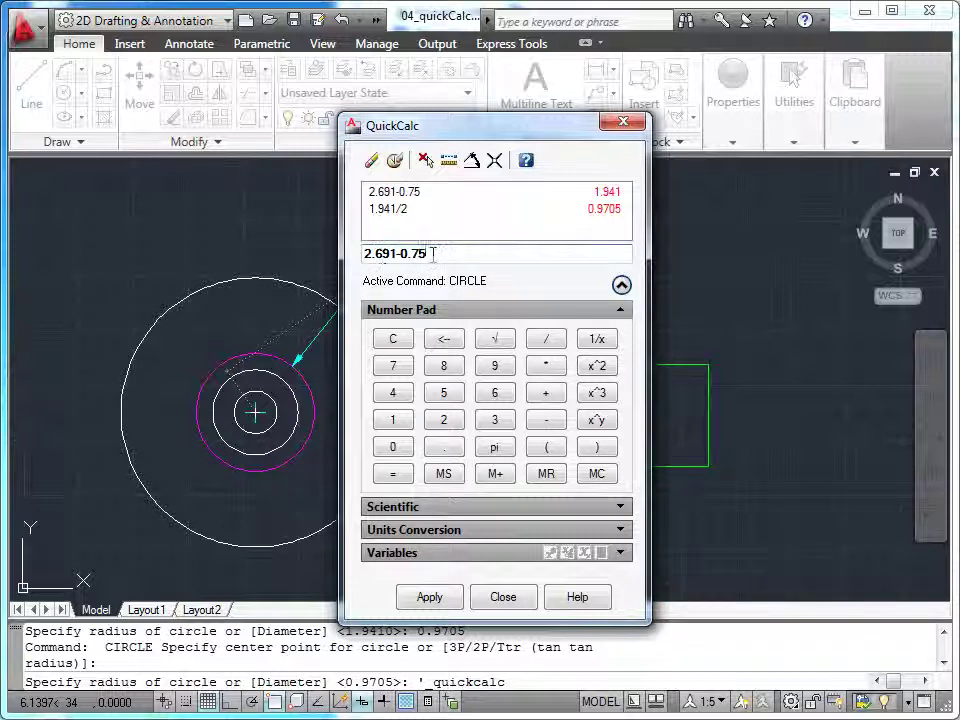
# Change the recalled QuickCalc expression to 2.691*2 and apply the result as the circle's radius
pyautogui.press('BackSpace')
pyautogui.press('BackSpace')
pyautogui.press('BackSpace')
pyautogui.press('BackSpace')
pyautogui.press('BackSpace')
pyautogui.press('BackSpace')
pyautogui.press('BackSpace')
pyautogui.moveTo(427, 254); pyautogui.dragTo(400, 256)
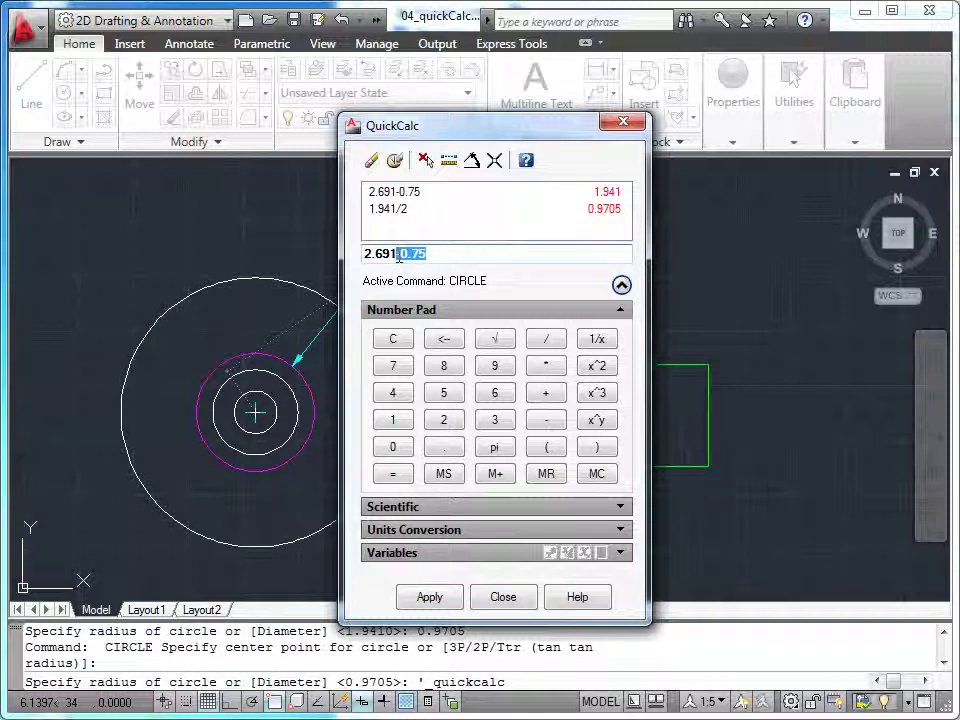
pyautogui.press('BackSpace')
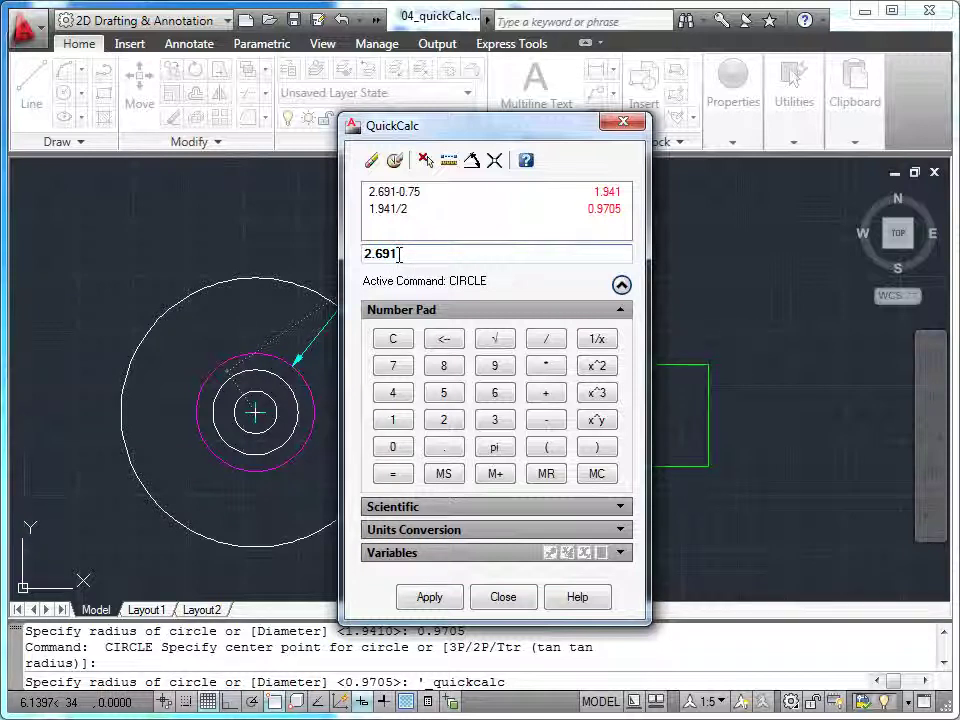
pyautogui.click(546, 366)
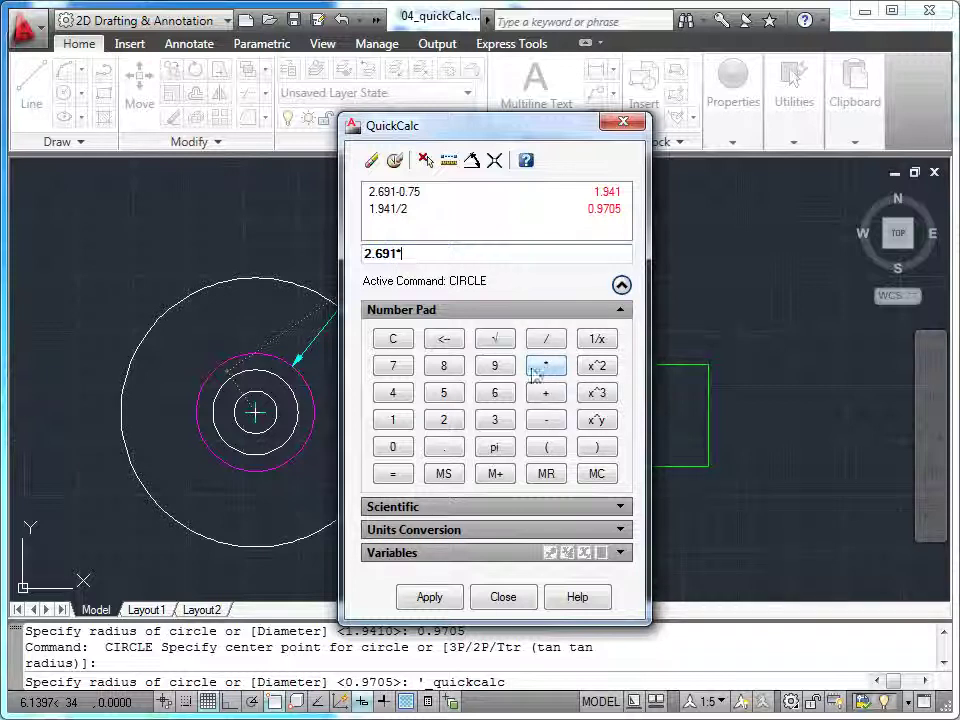
pyautogui.click(452, 421)
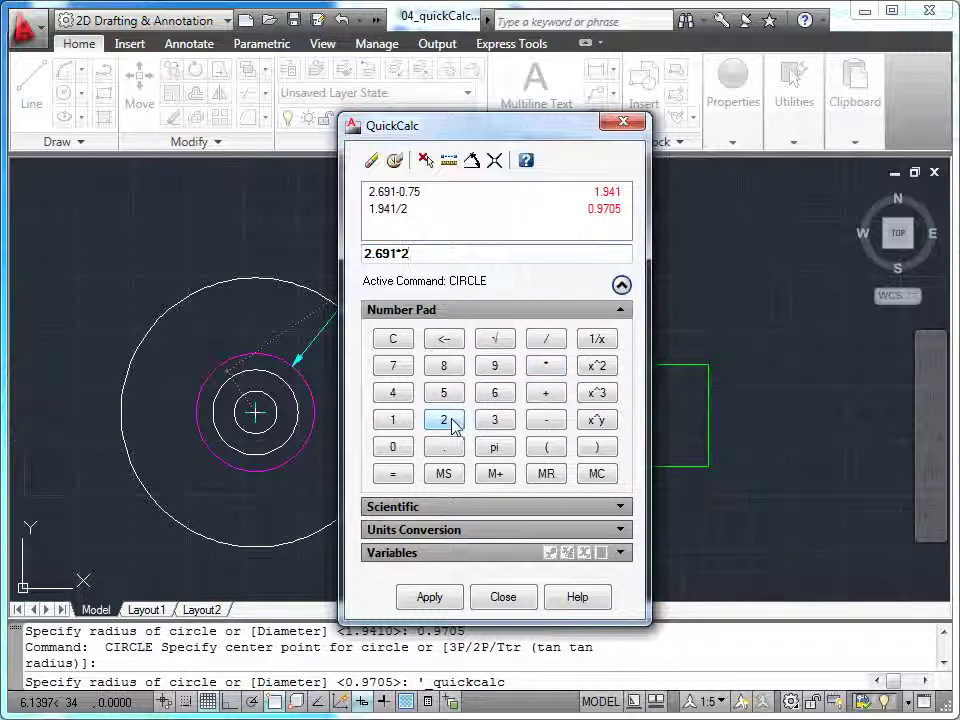
pyautogui.click(429, 597)
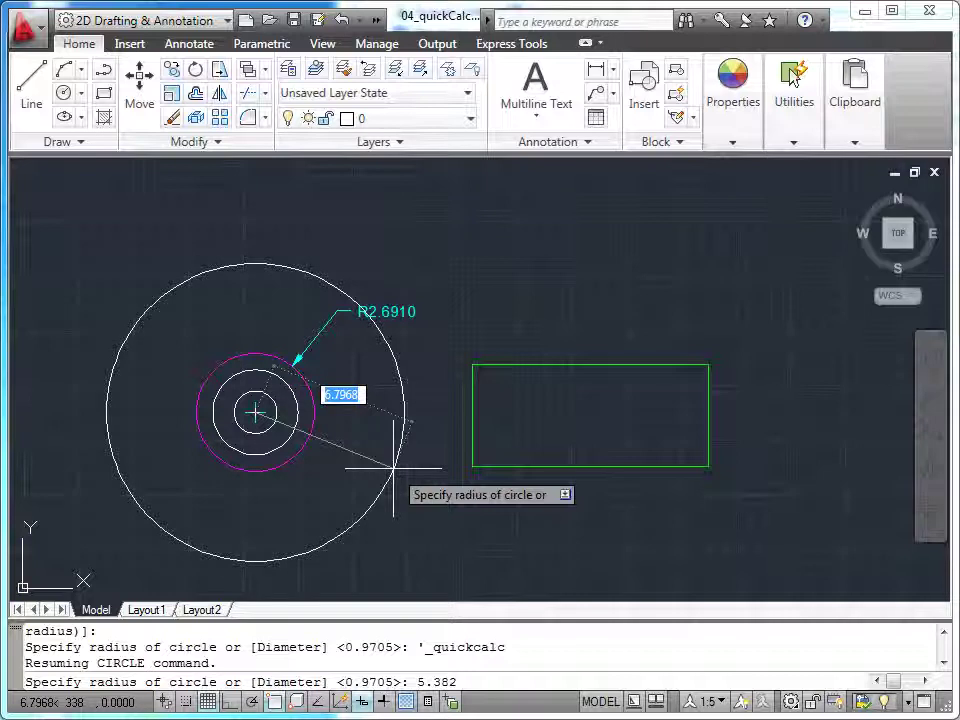
pyautogui.press('Return')
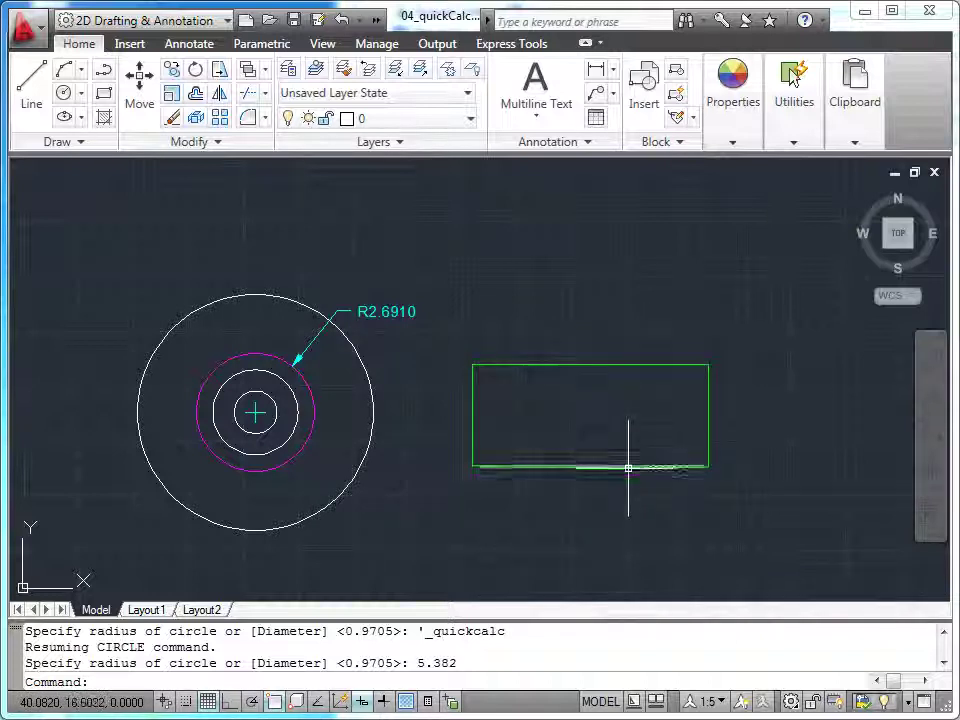
# Start an offset and, in QuickCalc, measure the distance between the green rectangle's two upper corners
pyautogui.moveTo(631, 365)
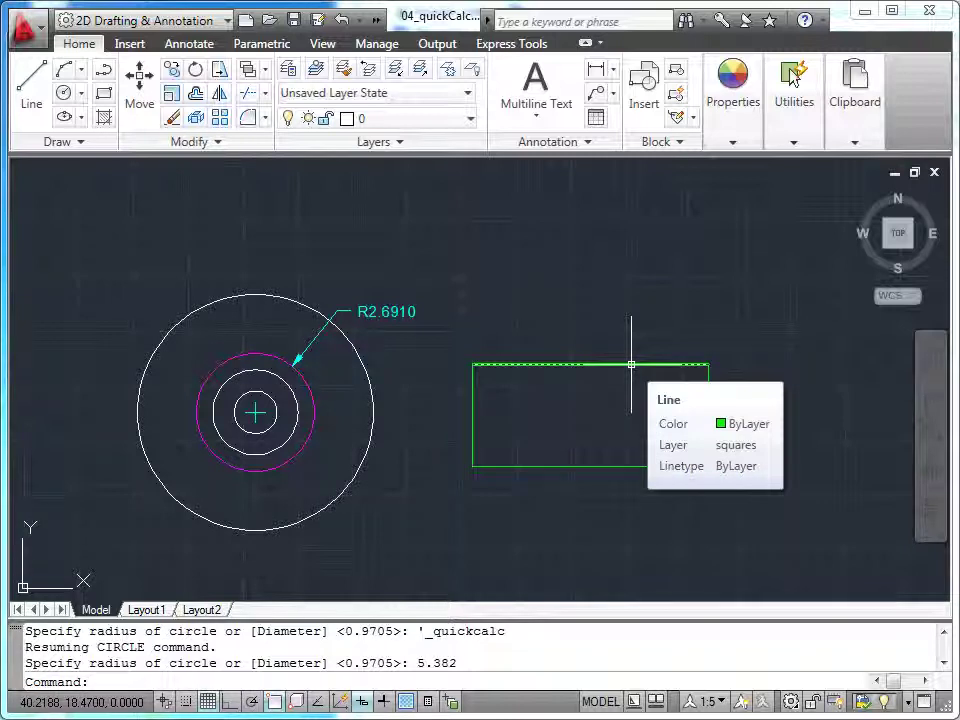
pyautogui.click(197, 95)
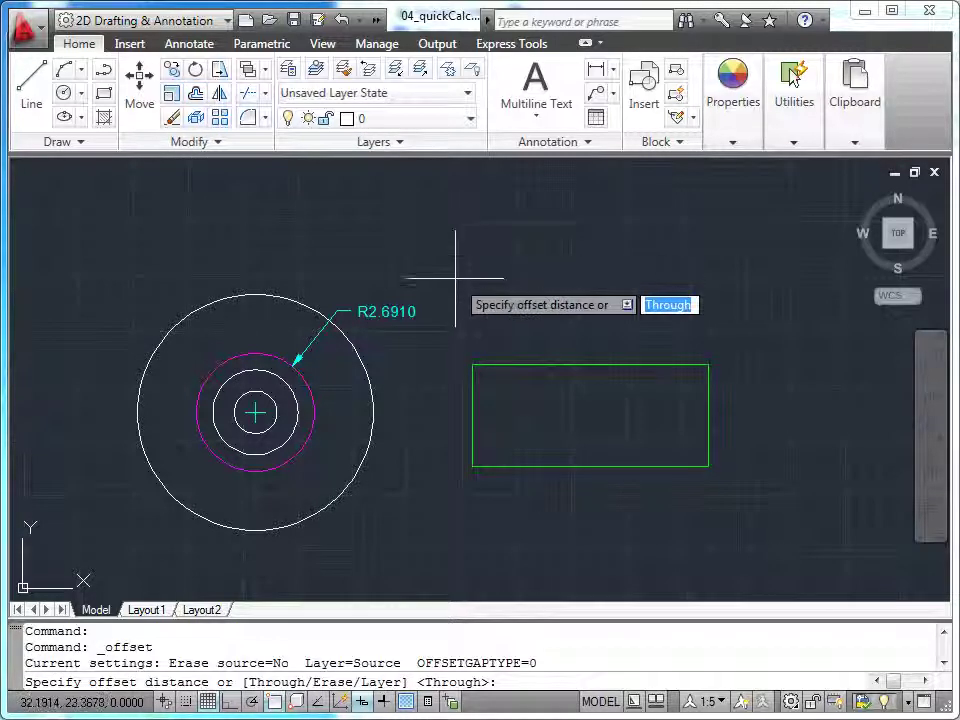
pyautogui.hotkey('ctrl', '8')
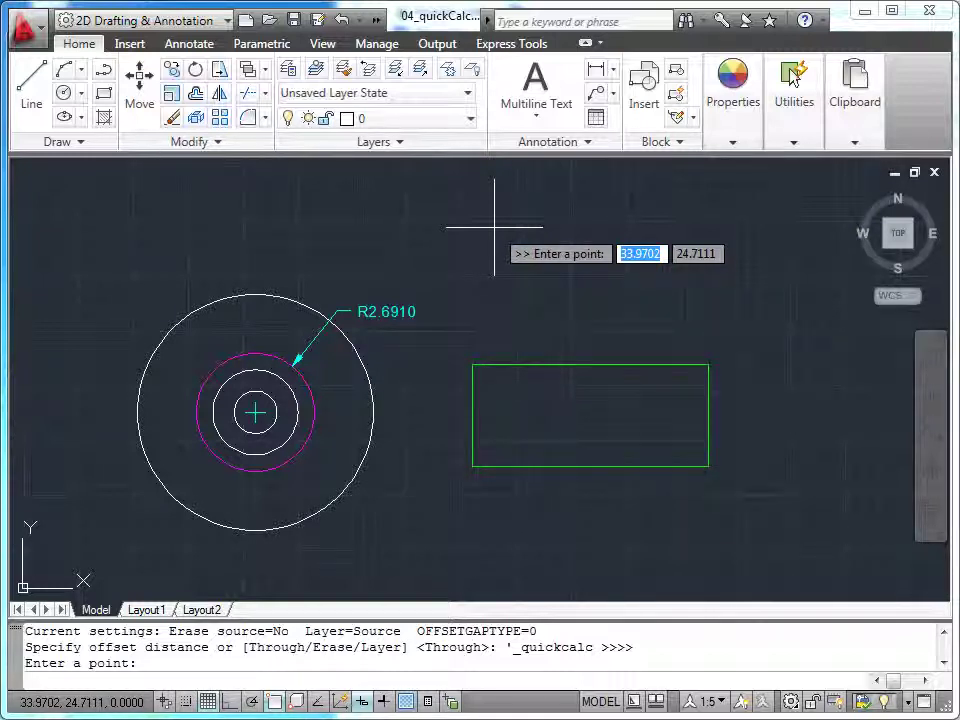
pyautogui.click(472, 365)
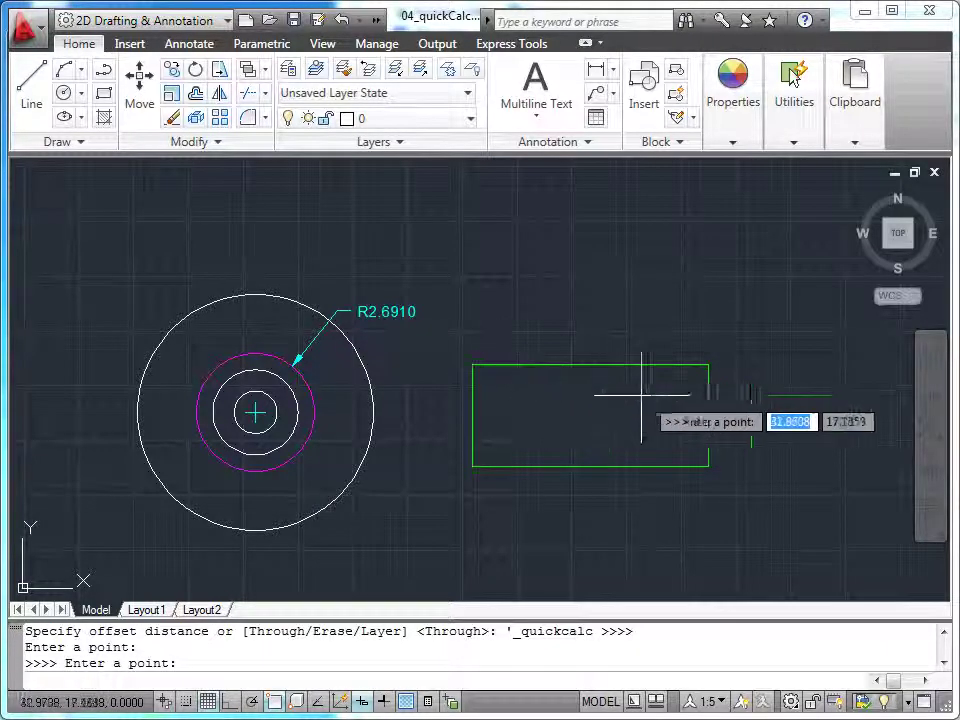
pyautogui.click(708, 365)
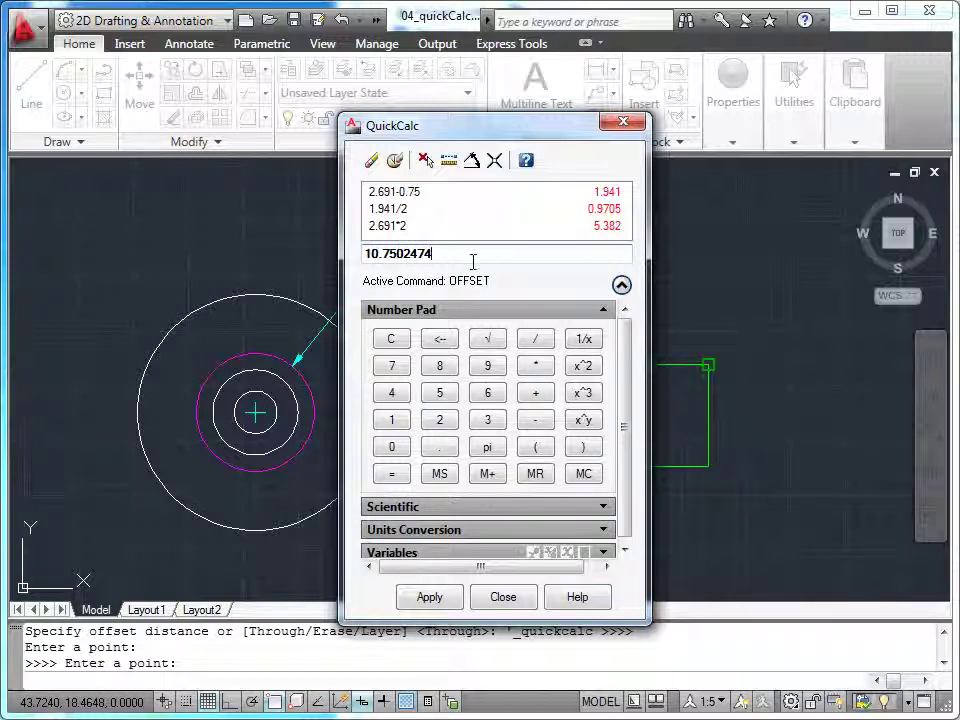
# Divide the measured rectangle length by 5 in QuickCalc and apply the result as the offset distance
pyautogui.click(548, 344)
pyautogui.click(441, 393)
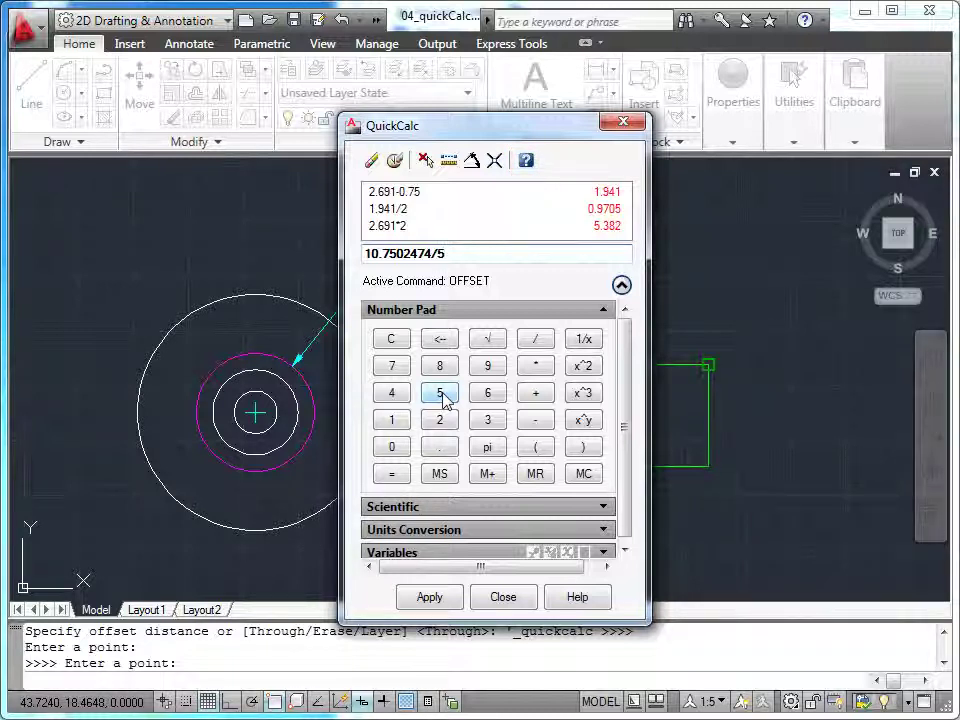
pyautogui.click(429, 596)
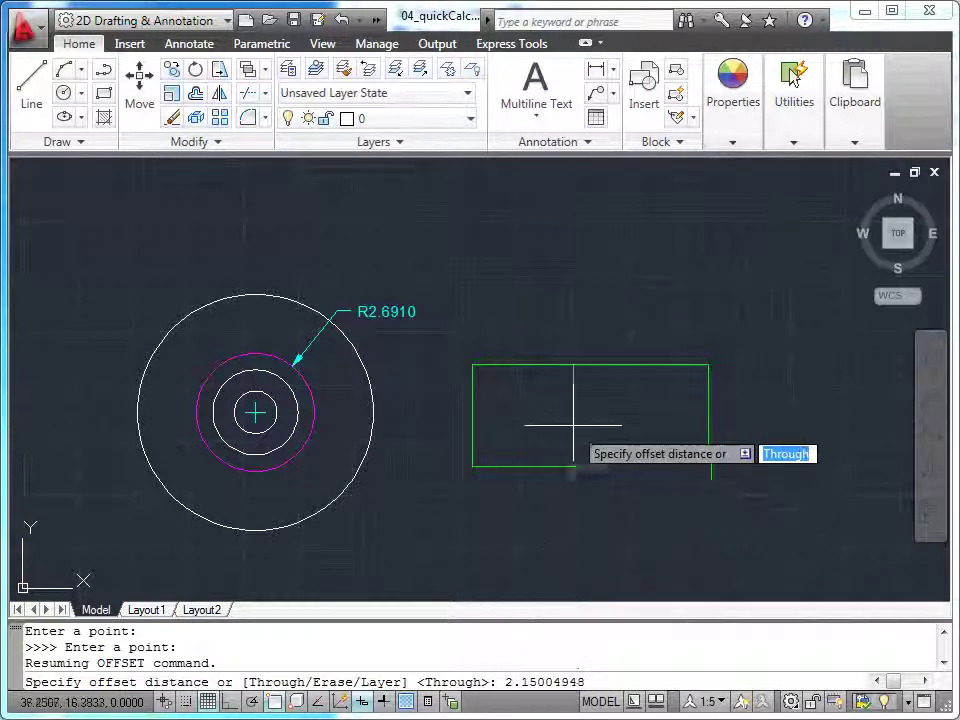
pyautogui.press('Return')
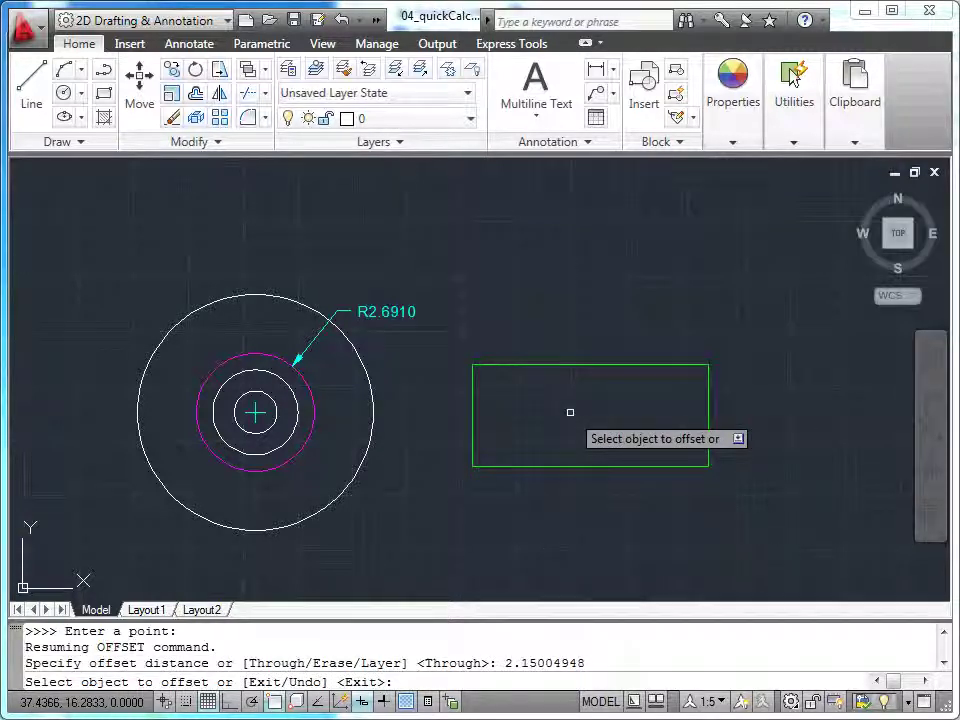
# Offset the rectangle's left edge to the right, then each new line in turn, making four dividers that split it into five equal parts
pyautogui.click(473, 409)
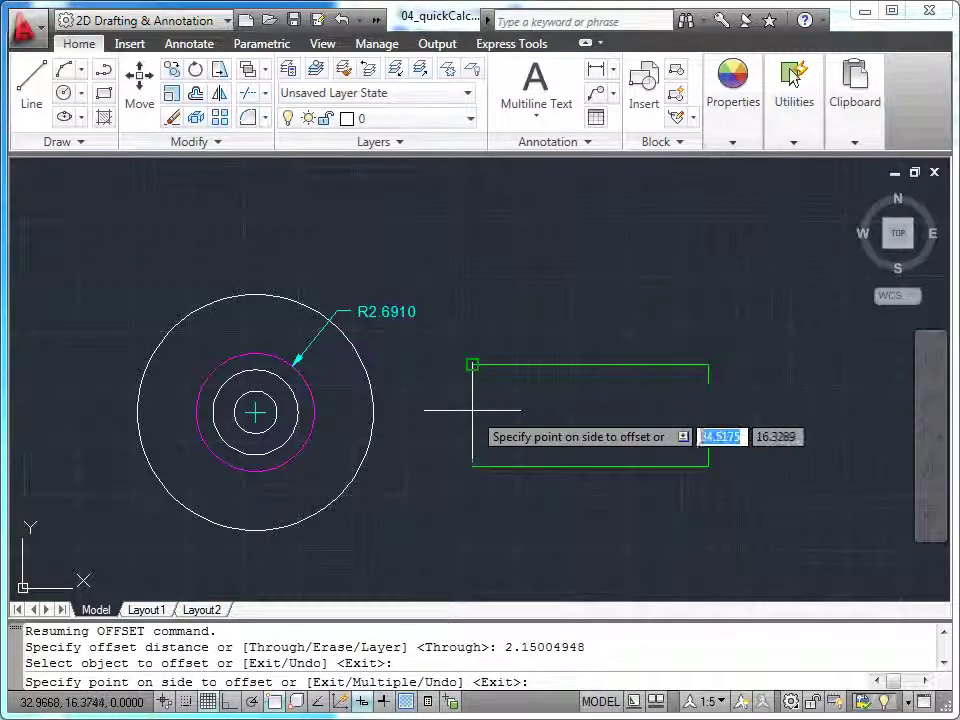
pyautogui.click(517, 410)
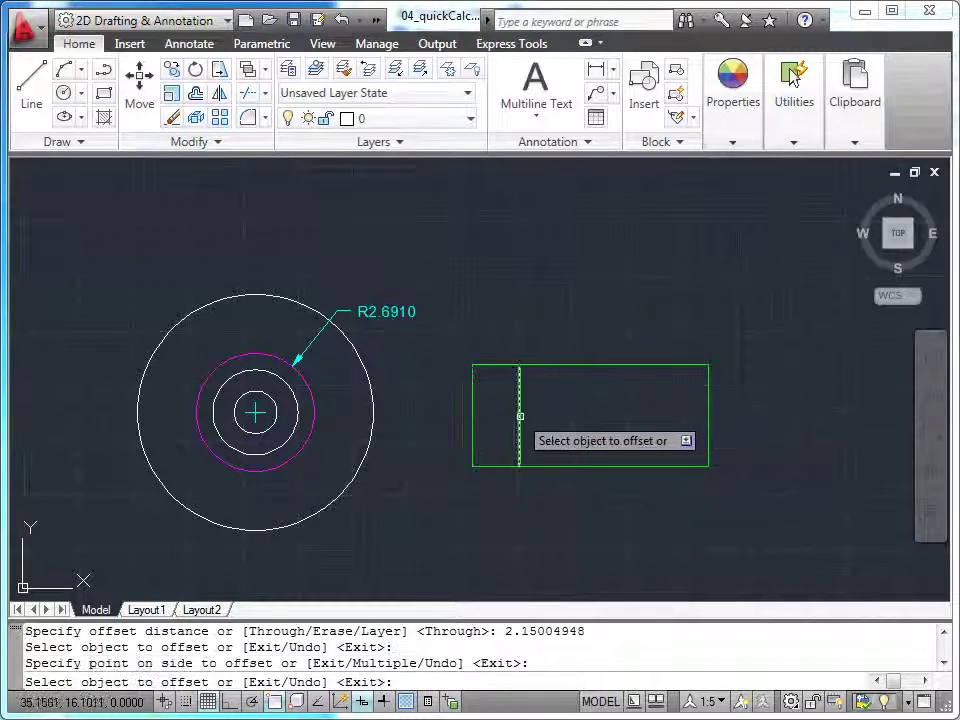
pyautogui.click(521, 413)
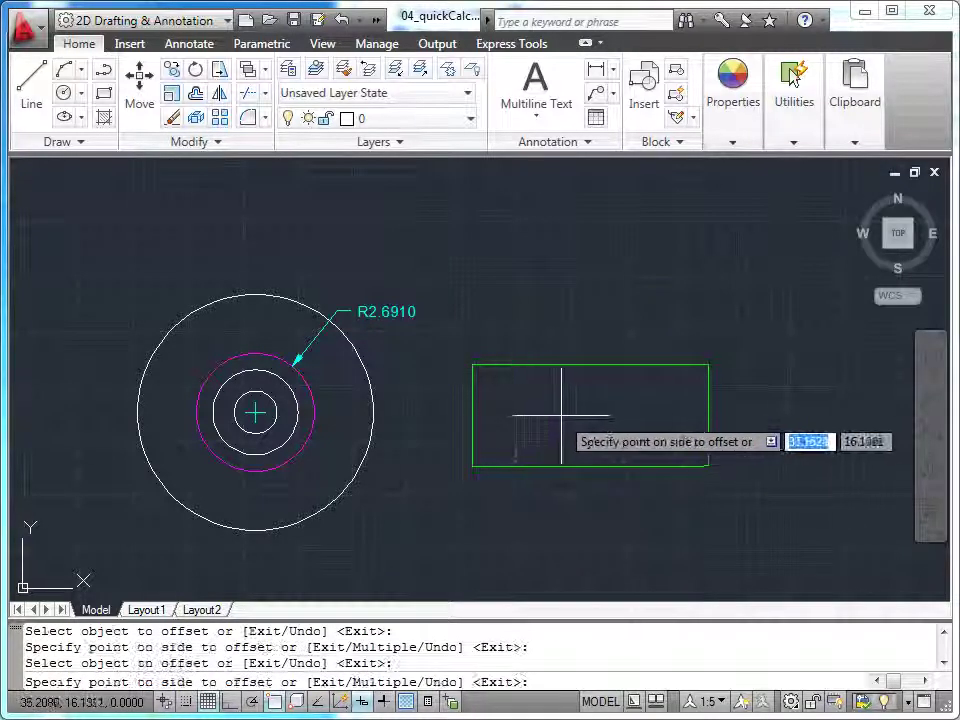
pyautogui.click(563, 413)
pyautogui.click(566, 413)
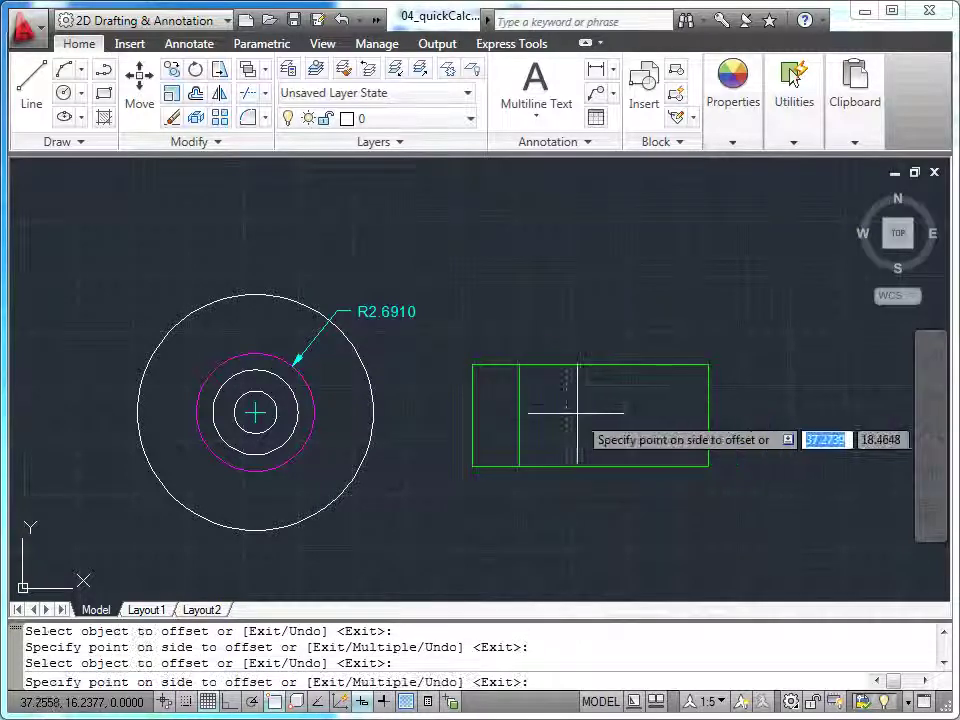
pyautogui.click(614, 410)
pyautogui.click(615, 416)
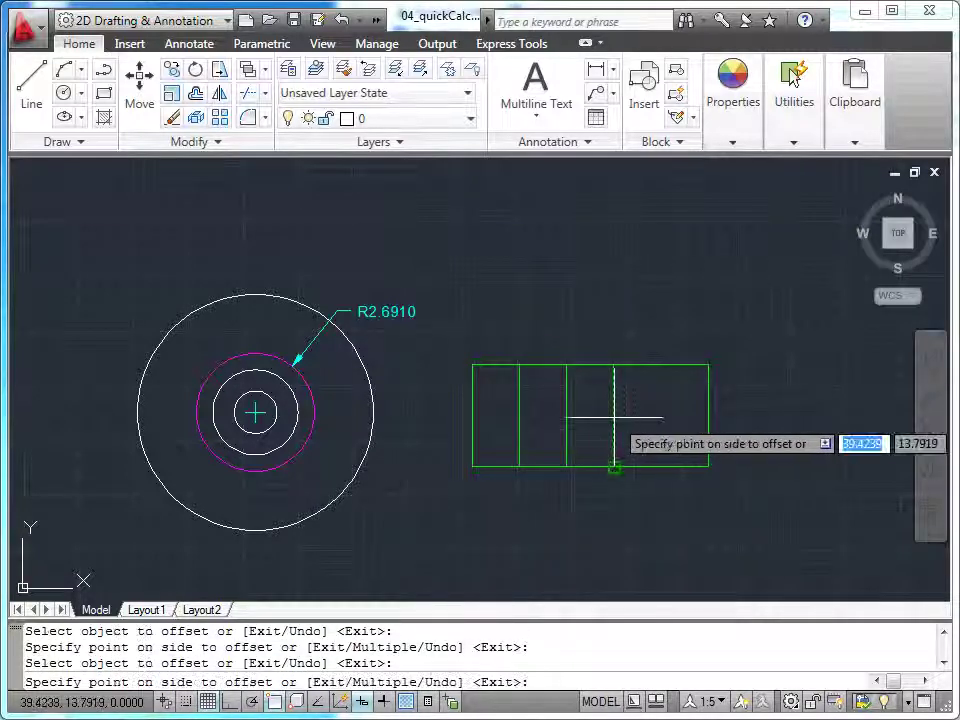
pyautogui.click(661, 410)
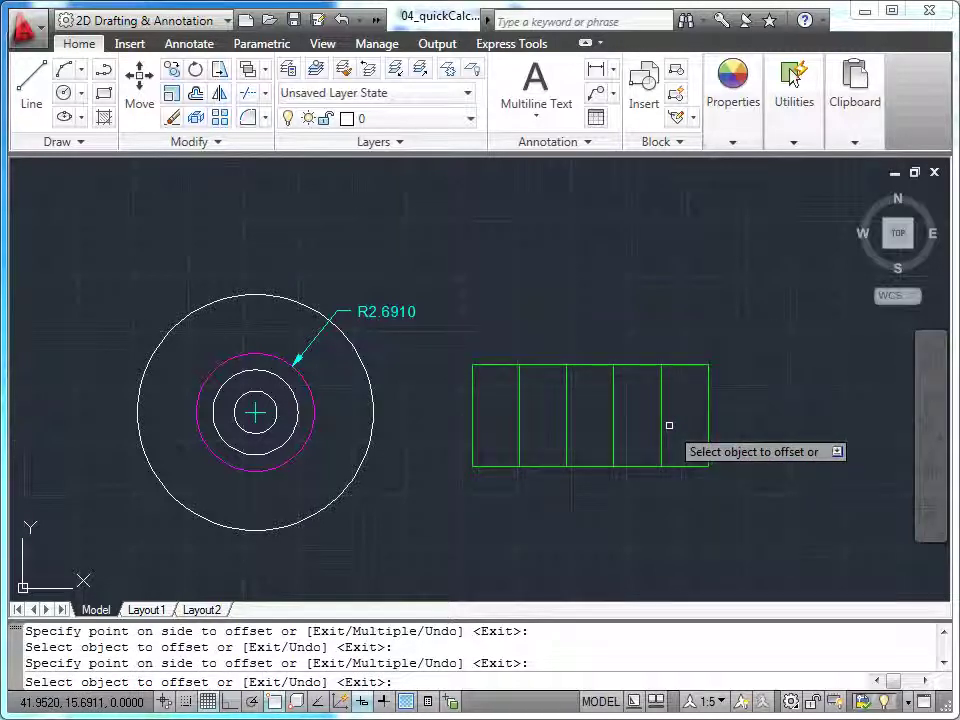
pyautogui.press('Escape')
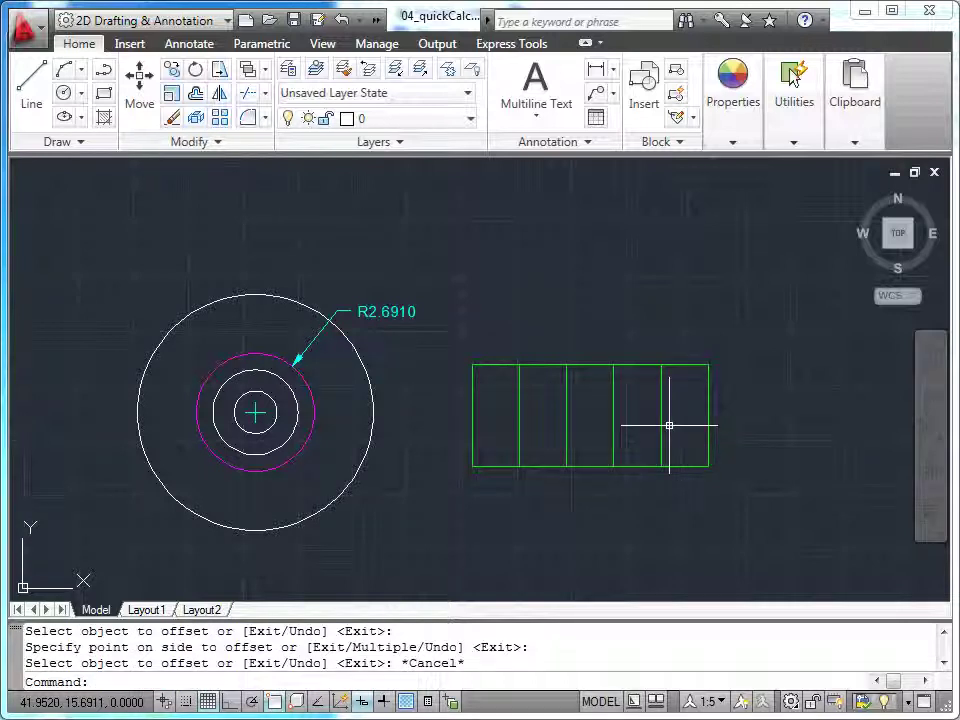